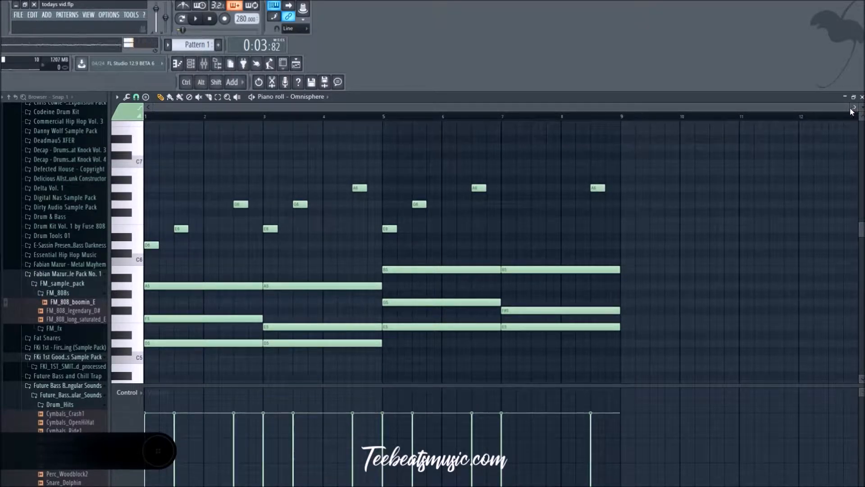
# Rewind Pattern 1 to the beginning and play the chords and melody
pyautogui.scroll(-2, 243, 271)
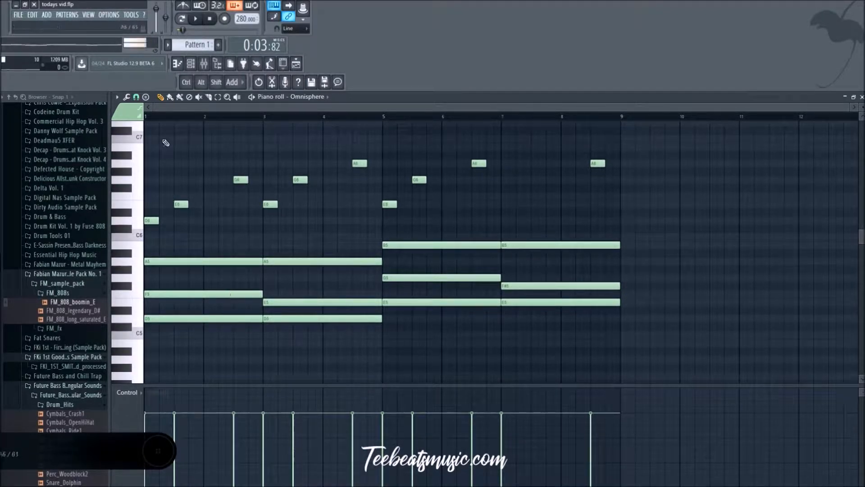
pyautogui.moveTo(183, 31); pyautogui.dragTo(177, 31)
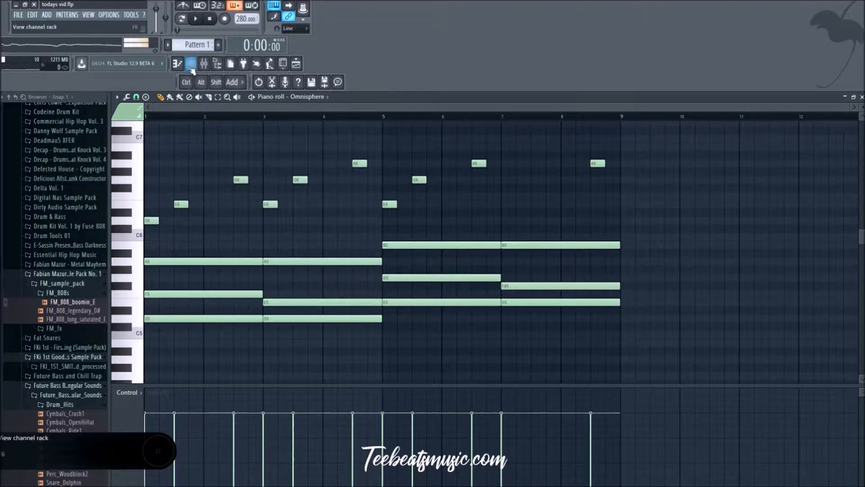
pyautogui.press('space')
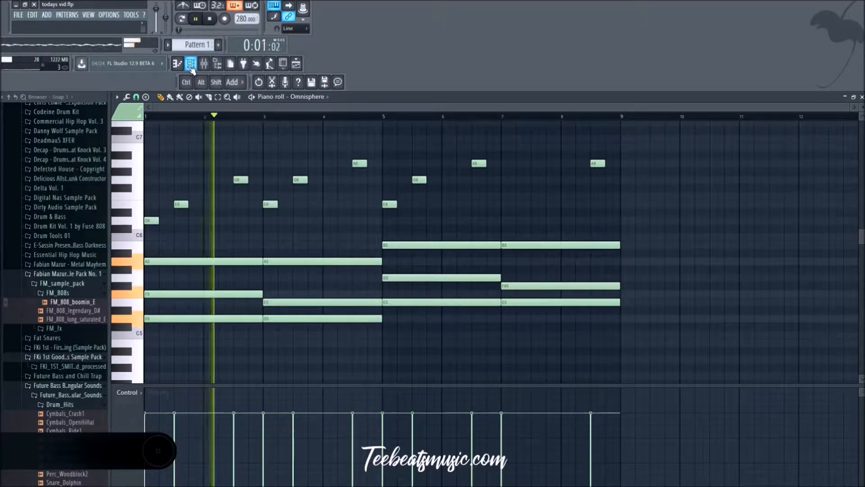
# Open the Omnisphere instrument from the channel rack to check its loaded patch, stop playback and close the instrument
pyautogui.click(190, 64)
pyautogui.moveTo(450, 169); pyautogui.dragTo(475, 166)
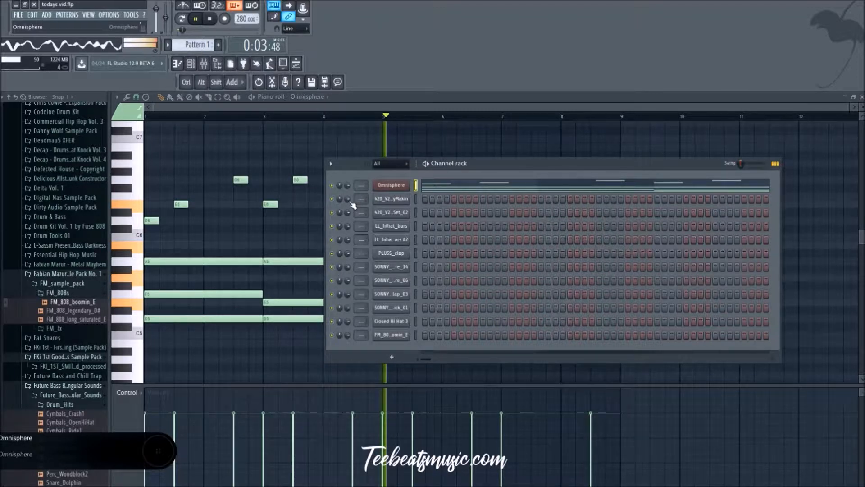
pyautogui.click(408, 184)
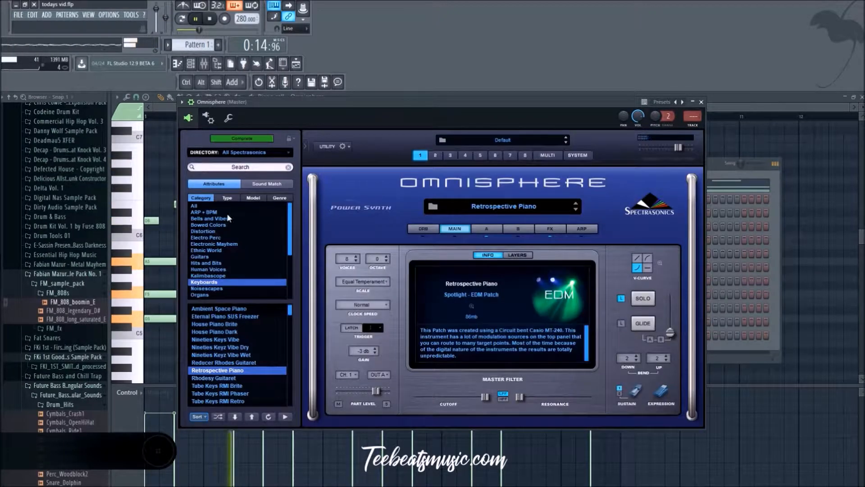
pyautogui.press('space')
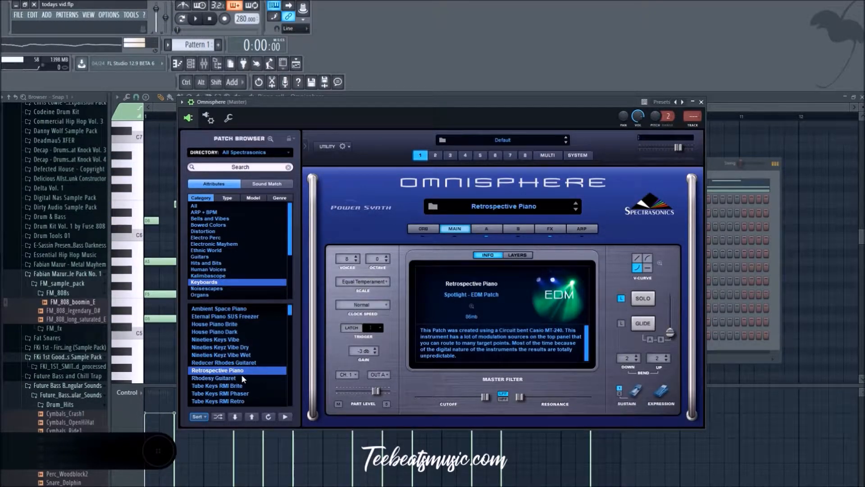
pyautogui.click(701, 102)
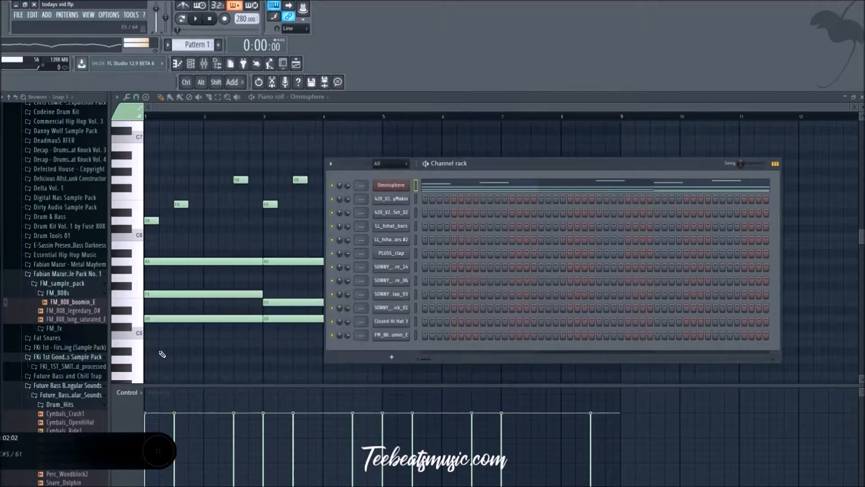
# Raise the middle note of the chord at bar 3 to F5 in the Omnisphere piano roll
pyautogui.click(161, 355)
pyautogui.scroll(-1, 271, 317)
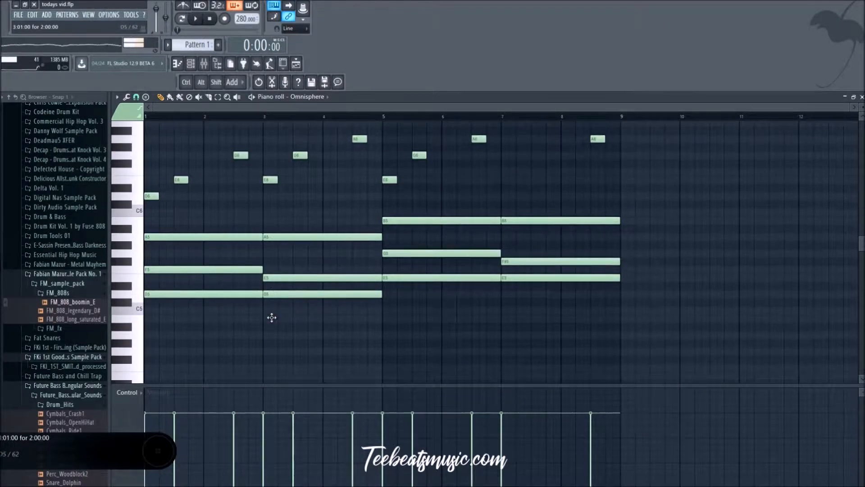
pyautogui.scroll(1, 415, 338)
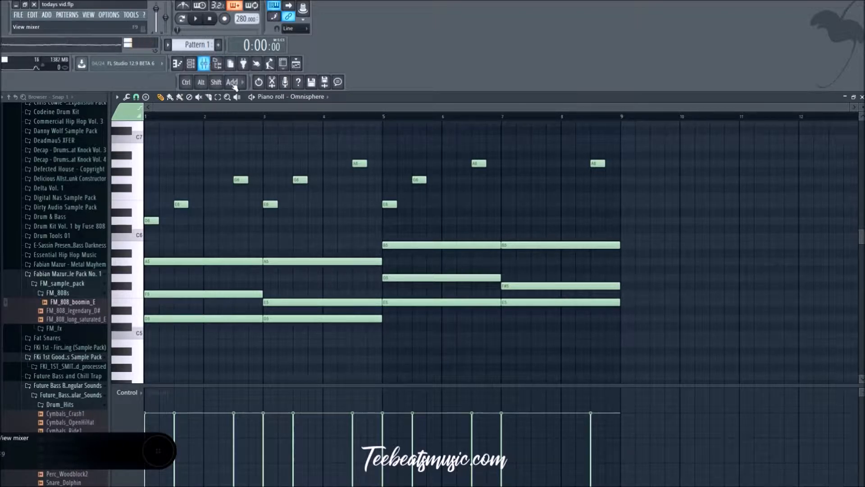
pyautogui.scroll(3, 179, 319)
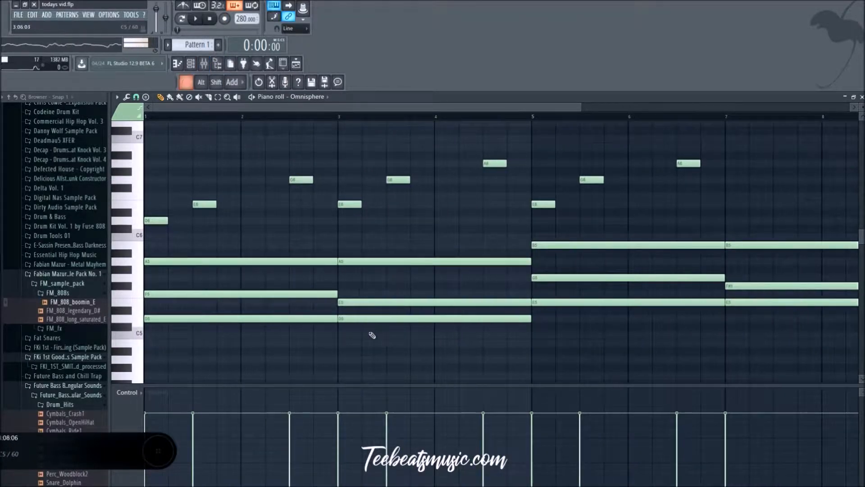
pyautogui.scroll(-2, 372, 336)
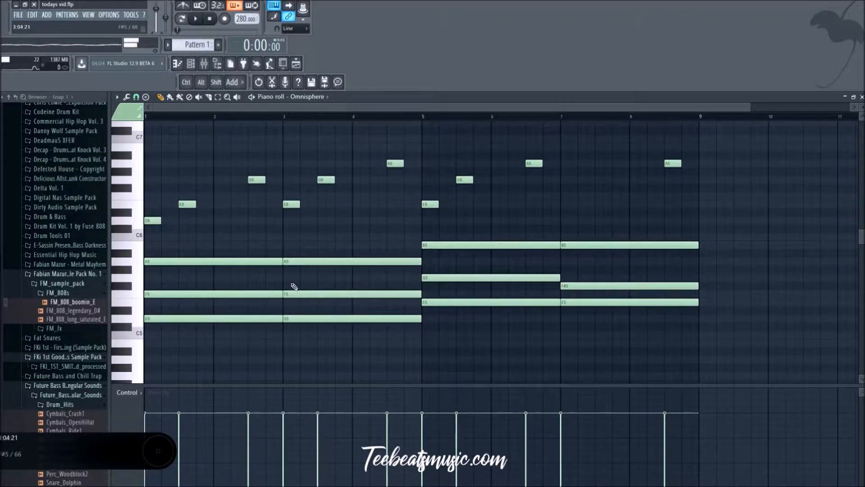
# Examine the three notes of the D5, F5, A5 chord at bar 1 and the E5, G5, B5 chord at bar 5
pyautogui.moveTo(184, 350); pyautogui.dragTo(182, 259)
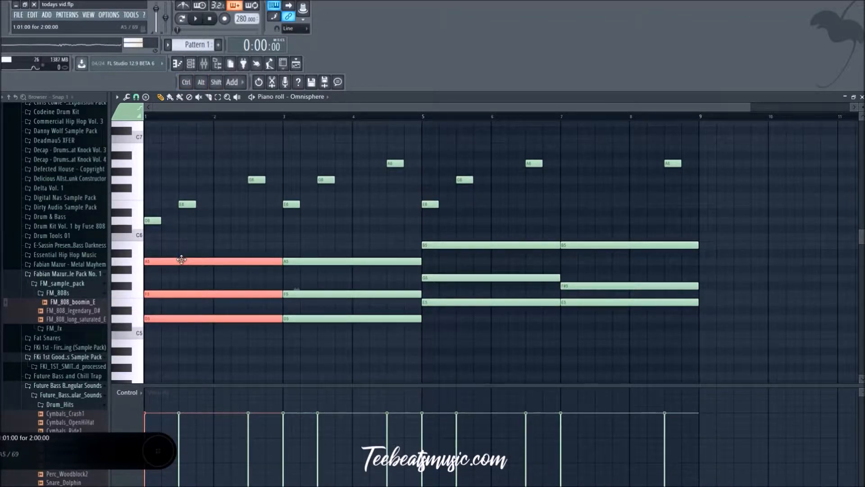
pyautogui.rightClick(188, 234)
pyautogui.moveTo(189, 347); pyautogui.dragTo(186, 257)
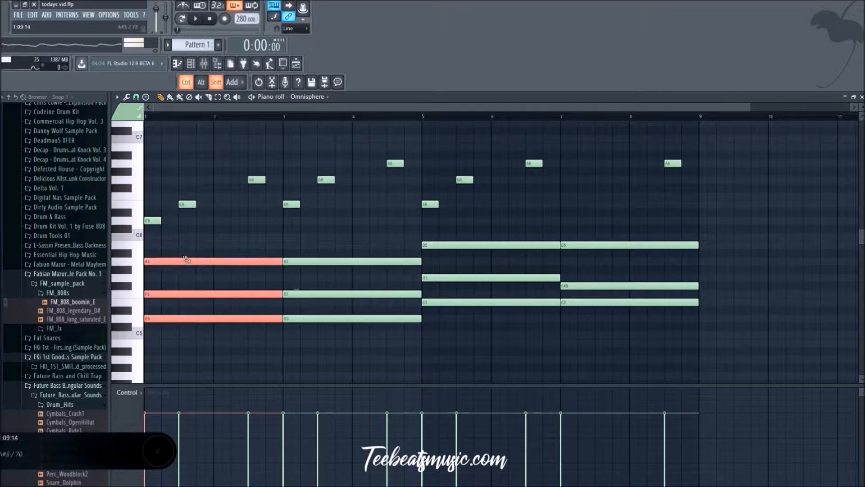
pyautogui.rightClick(206, 238)
pyautogui.hotkey('ctrl', 'shift')
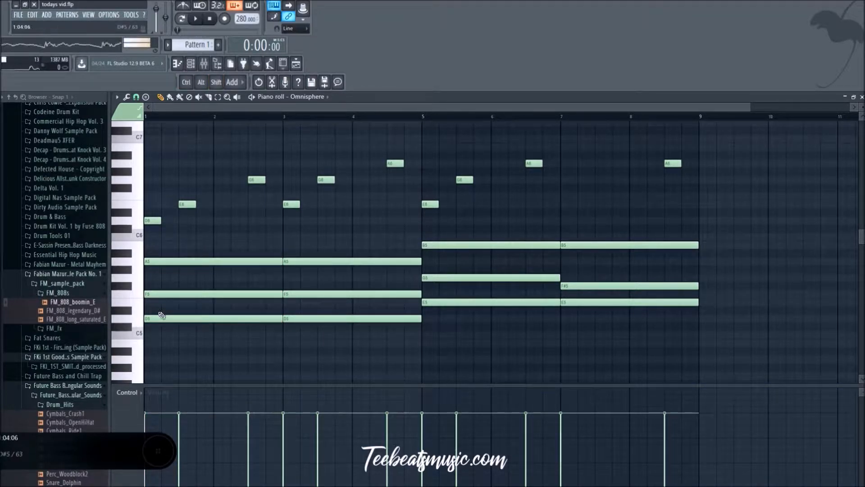
pyautogui.moveTo(169, 354); pyautogui.dragTo(193, 242)
pyautogui.scroll(2, 373, 377)
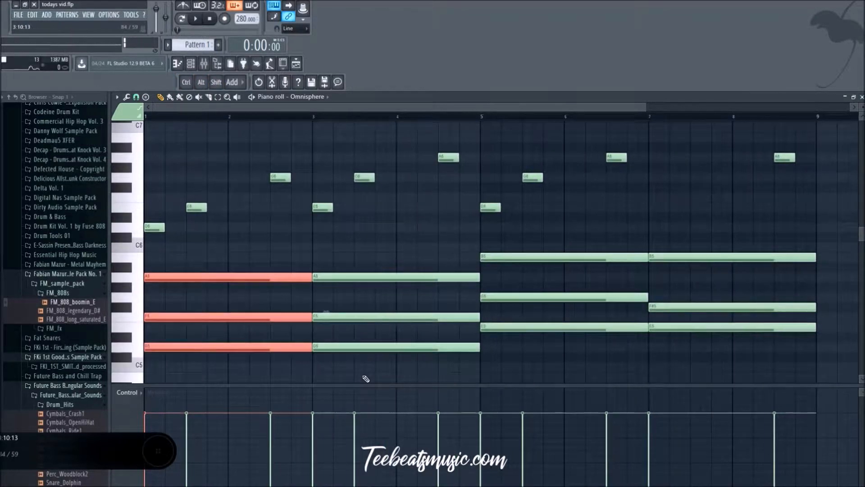
pyautogui.rightClick(363, 378)
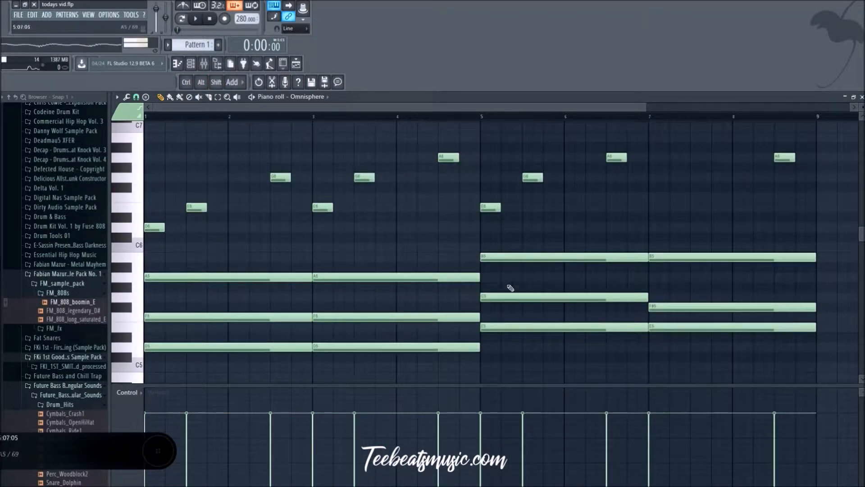
pyautogui.moveTo(539, 371); pyautogui.dragTo(511, 248)
pyautogui.click(494, 279)
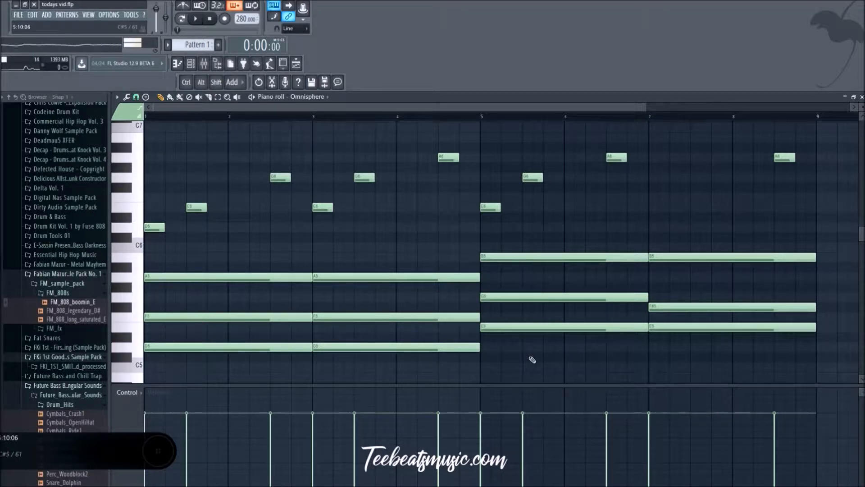
# Raise the middle note of the chord at bar 7 to G5
pyautogui.scroll(-2, 533, 360)
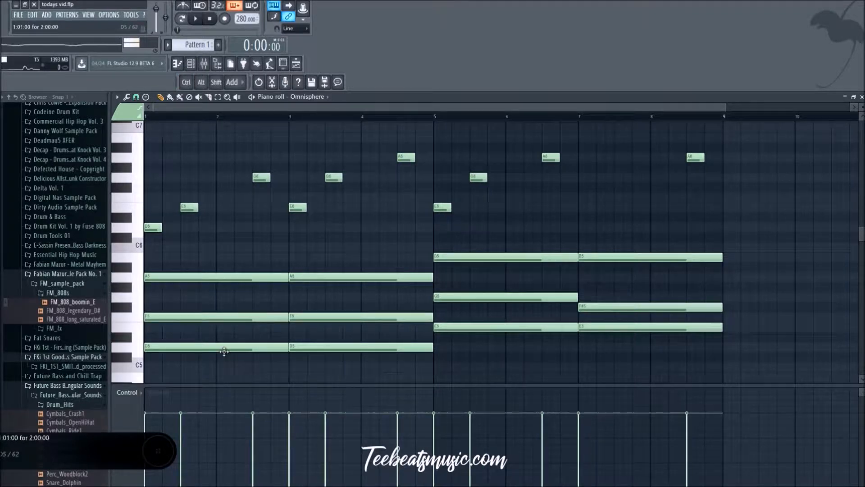
pyautogui.scroll(-1, 500, 297)
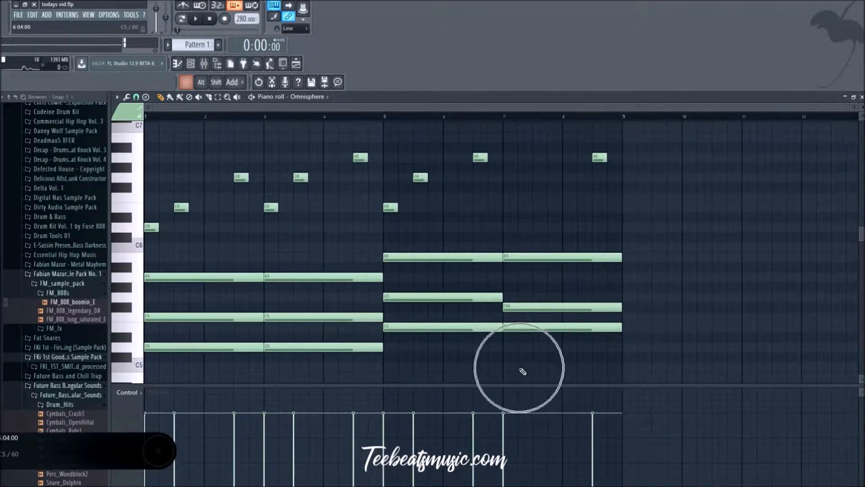
pyautogui.moveTo(529, 307); pyautogui.dragTo(523, 294)
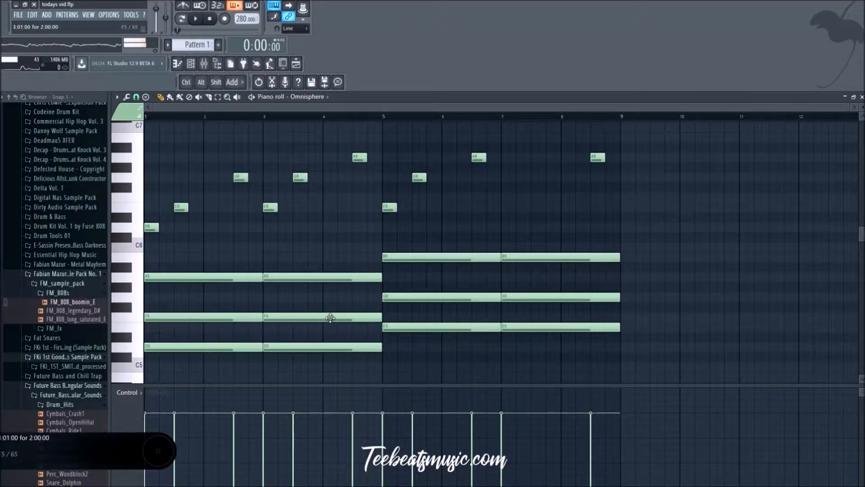
# Lower the middle note of the bar 3 chord to E5 and that of the bar 7 chord to F#5
pyautogui.moveTo(330, 317); pyautogui.dragTo(330, 328)
pyautogui.click(526, 295)
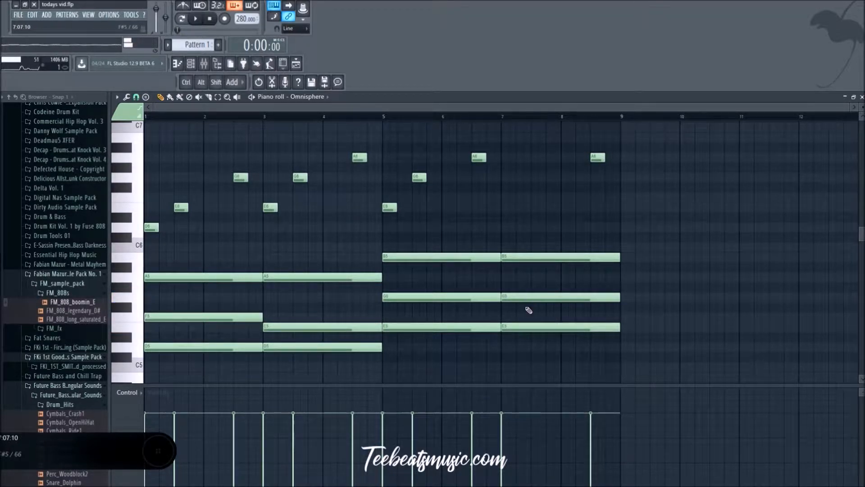
pyautogui.moveTo(524, 297); pyautogui.dragTo(525, 307)
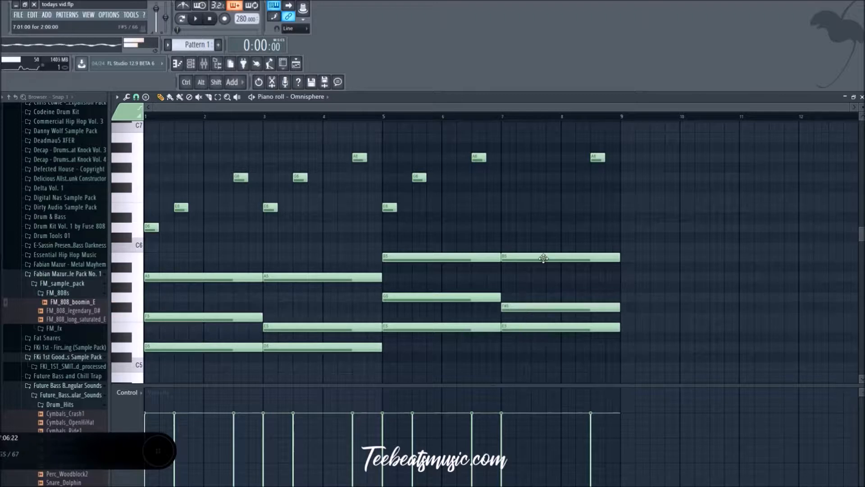
# Select all the short melody notes above the chords and lower their note velocity to near zero
pyautogui.moveTo(680, 242); pyautogui.dragTo(122, 142)
pyautogui.click(136, 392)
pyautogui.click(144, 419)
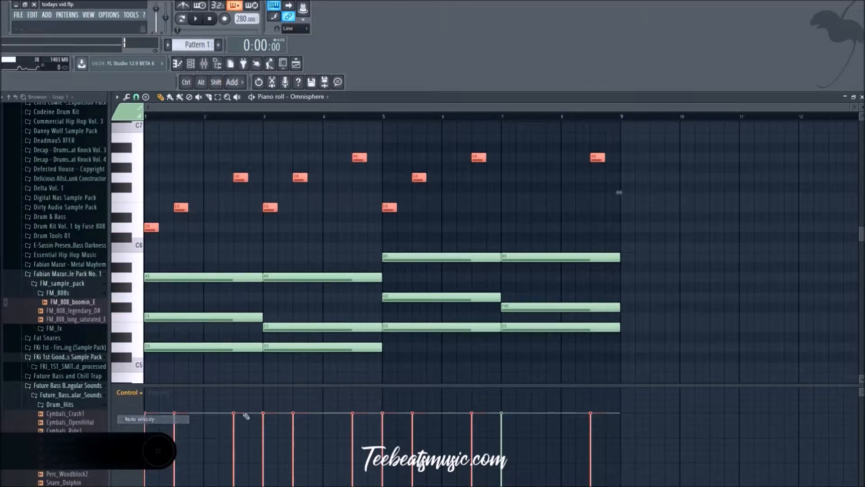
pyautogui.click(292, 392)
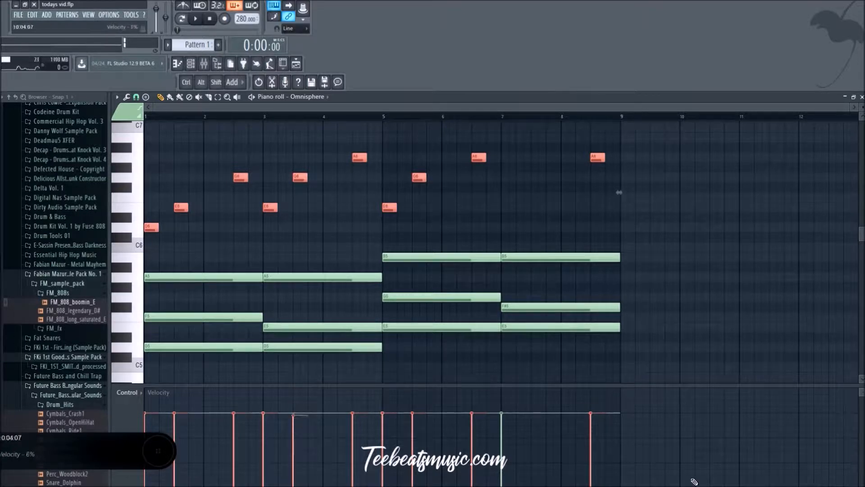
pyautogui.moveTo(694, 481); pyautogui.dragTo(22, 469)
# Switch playback to pattern mode and preview the chords with the quieter melody
pyautogui.press('space')
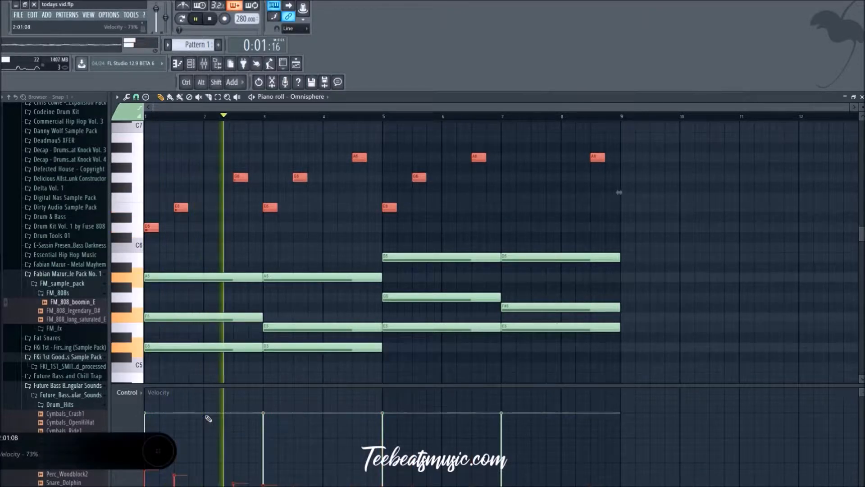
pyautogui.press('space')
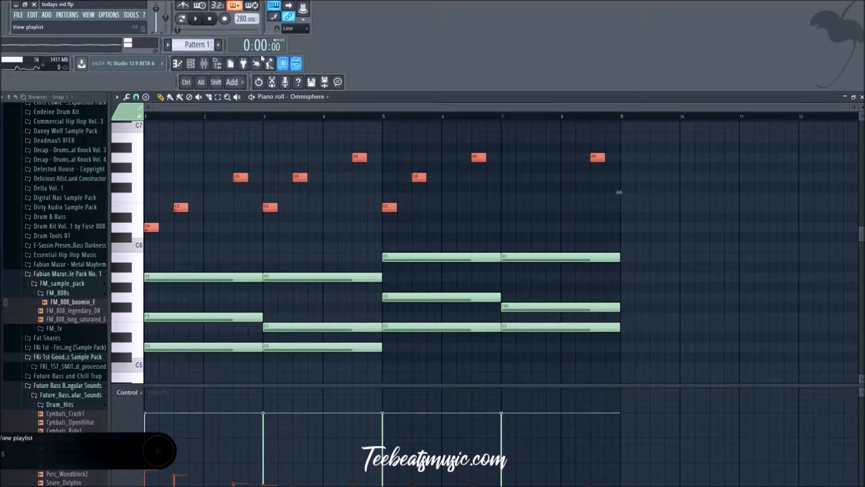
pyautogui.press('space')
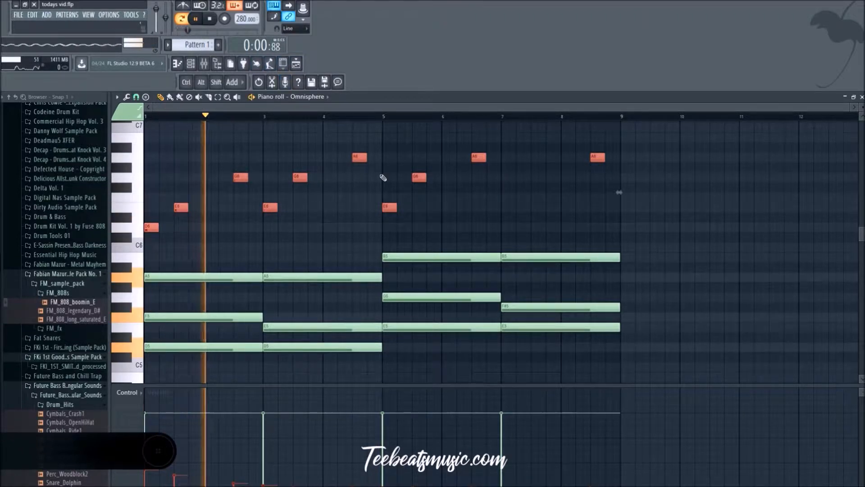
pyautogui.press('space')
pyautogui.click(297, 67)
pyautogui.click(299, 68)
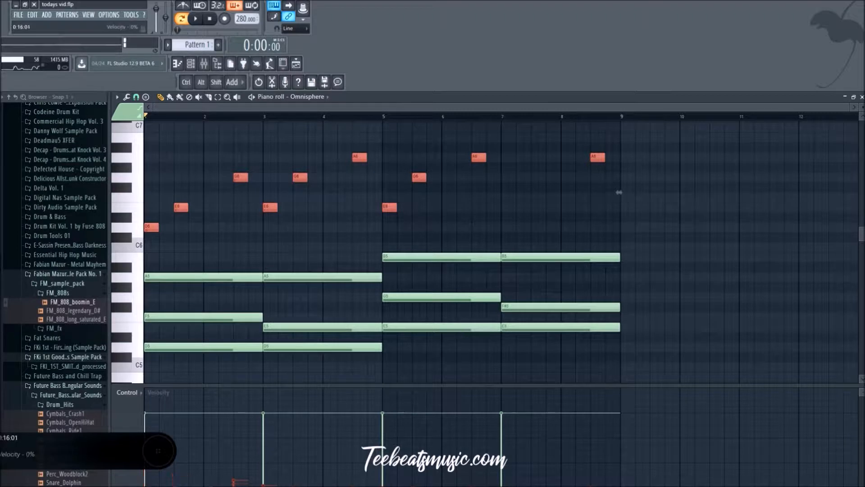
# Lower the velocity of the melody notes around bar 3 further while the pattern plays
pyautogui.press('space')
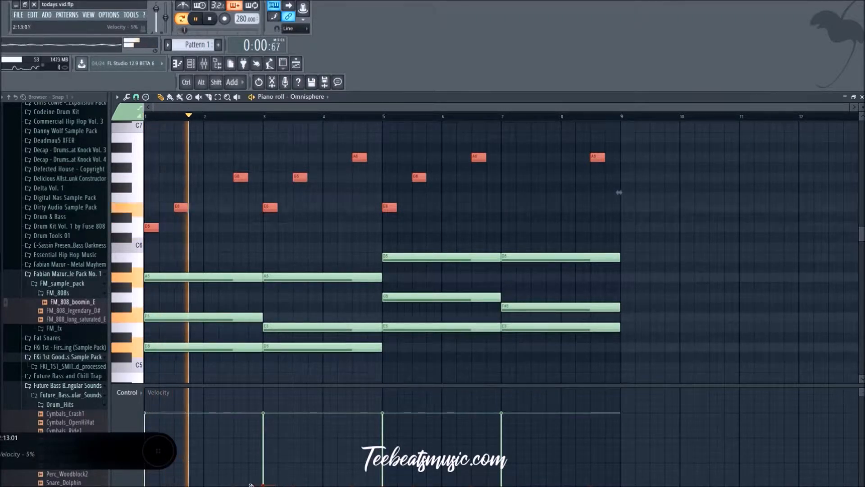
pyautogui.moveTo(287, 476); pyautogui.dragTo(295, 486)
pyautogui.press('space')
# Replay the pattern several times to check how the softened melody sits over the chords
pyautogui.press('space')
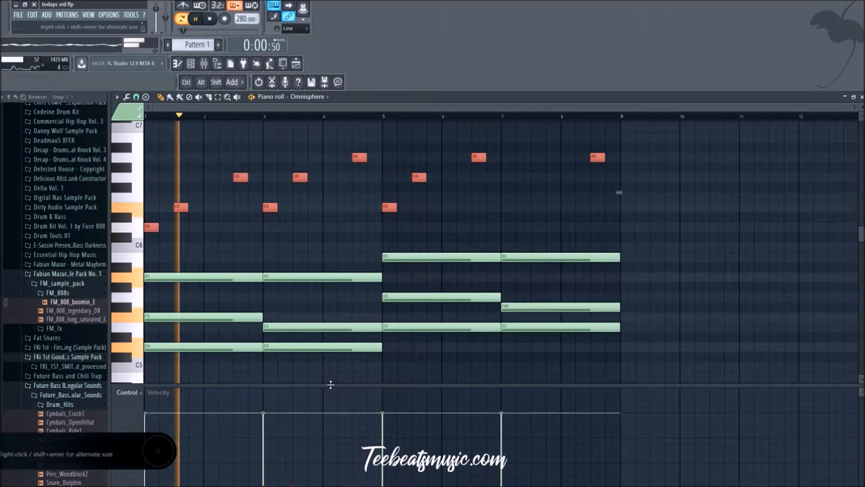
pyautogui.press('space')
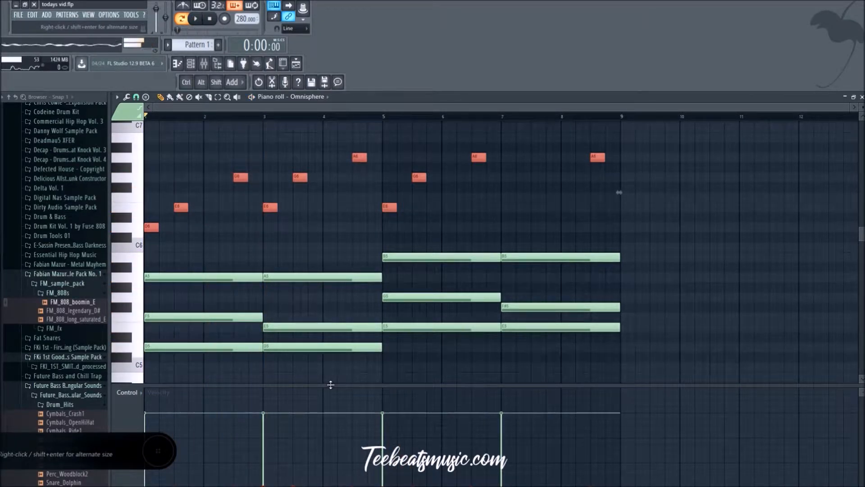
pyautogui.press('space')
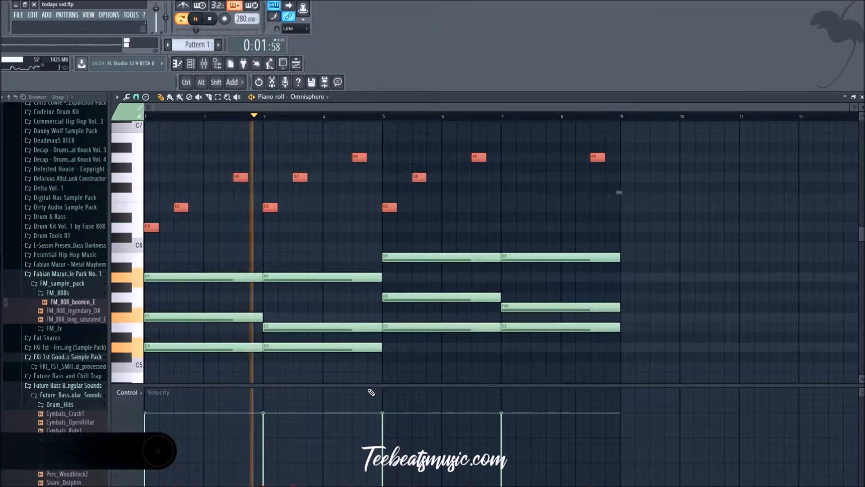
pyautogui.press('space')
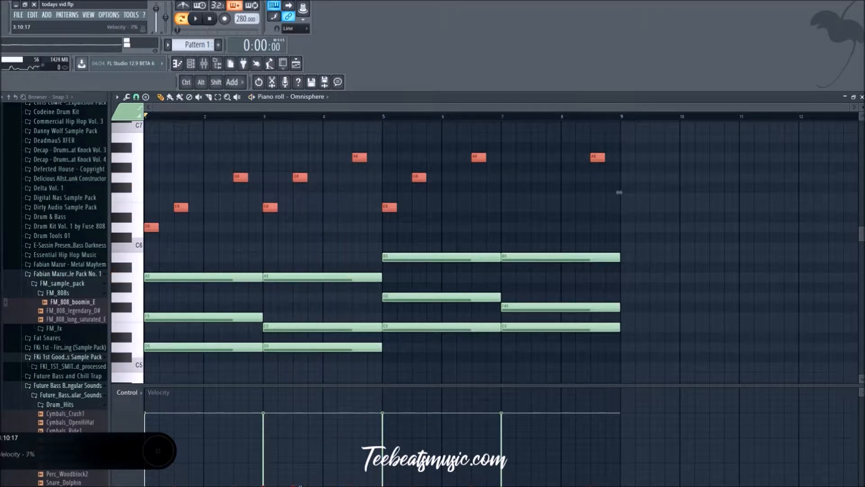
pyautogui.press('space')
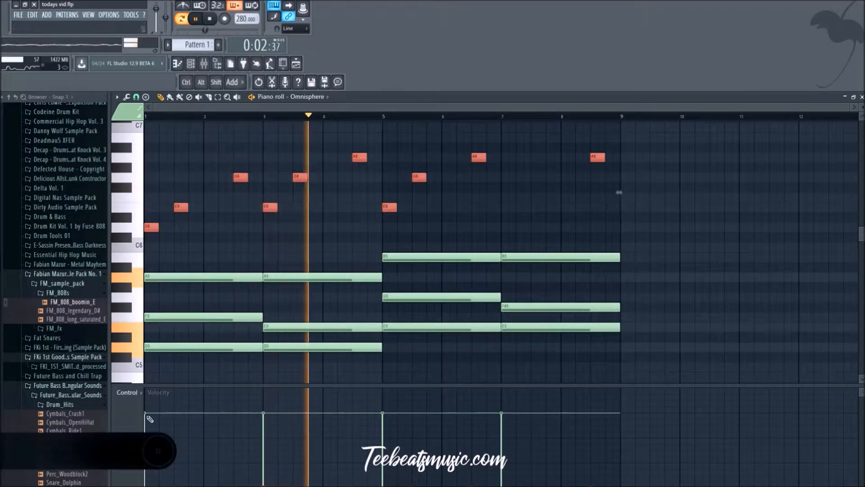
pyautogui.press('space')
pyautogui.press('space')
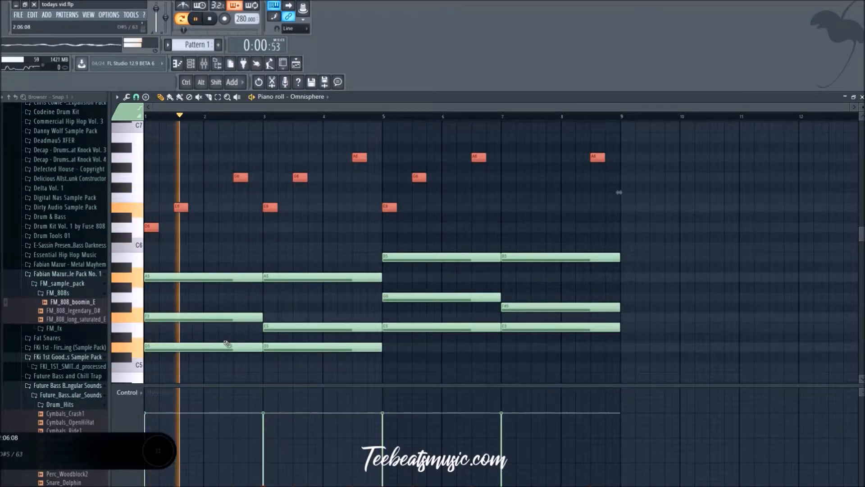
# Move the second chord's middle note, starting at bar 3, up a semitone to F5 and preview the change
pyautogui.press('space')
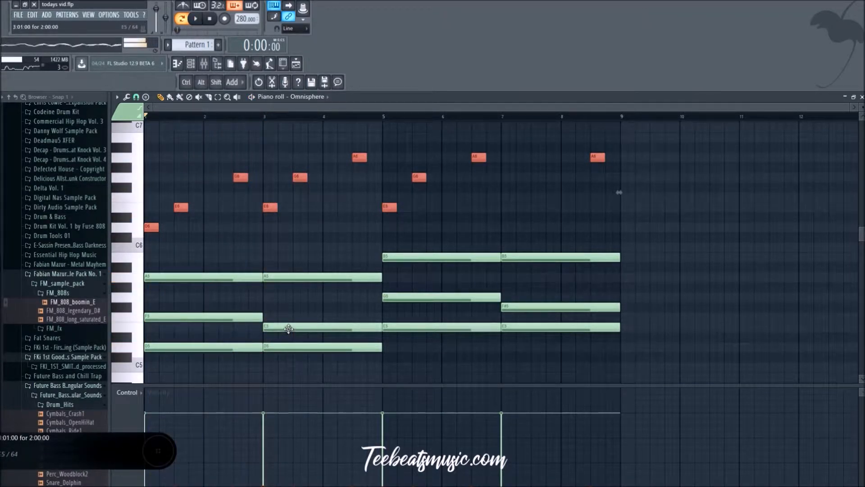
pyautogui.moveTo(288, 328); pyautogui.dragTo(287, 318)
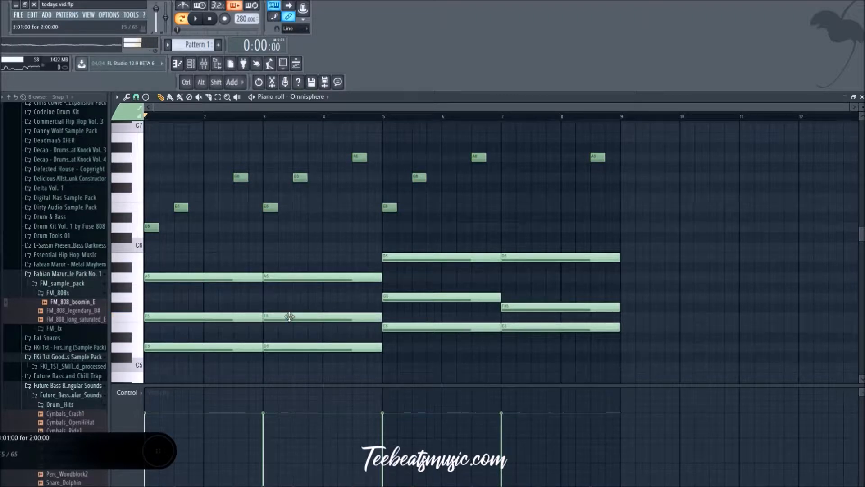
pyautogui.press('space')
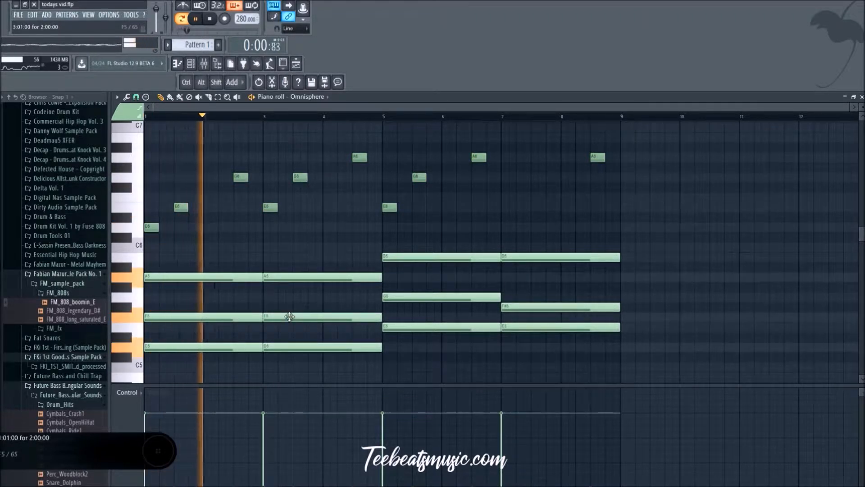
pyautogui.press('space')
# Try transposing the whole second chord down a semitone, preview it, and restore its pitch
pyautogui.moveTo(290, 316); pyautogui.dragTo(312, 316)
pyautogui.moveTo(310, 369); pyautogui.dragTo(296, 285)
pyautogui.scroll(-3, 297, 274)
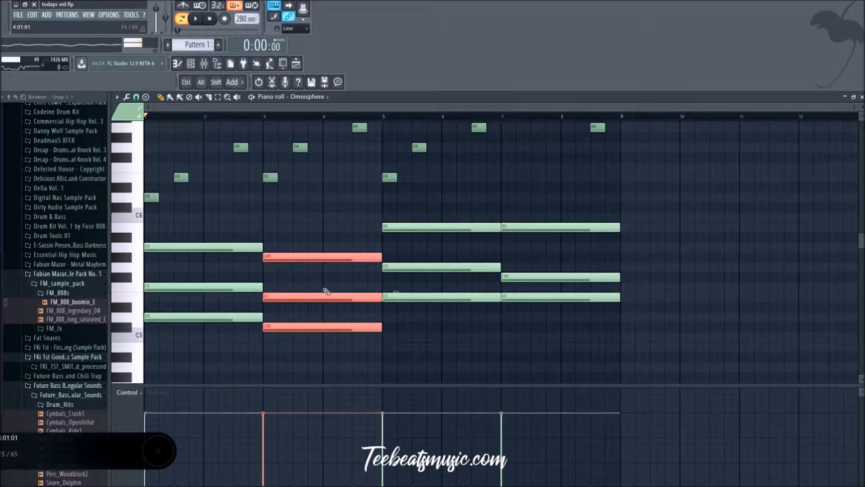
pyautogui.press('space')
pyautogui.press('space')
pyautogui.press('Up')
pyautogui.click(287, 257)
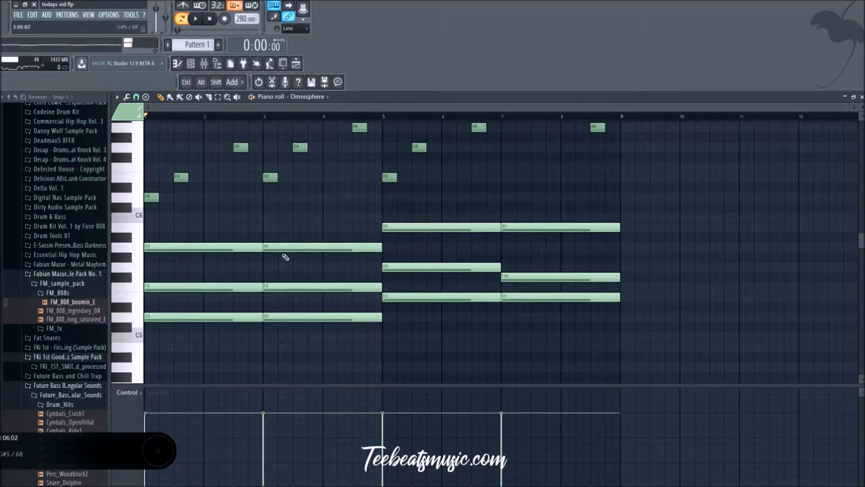
# Try raising the second chord's middle note by an octave to F6 and preview the pattern
pyautogui.scroll(3, 298, 268)
pyautogui.moveTo(334, 279); pyautogui.dragTo(298, 277)
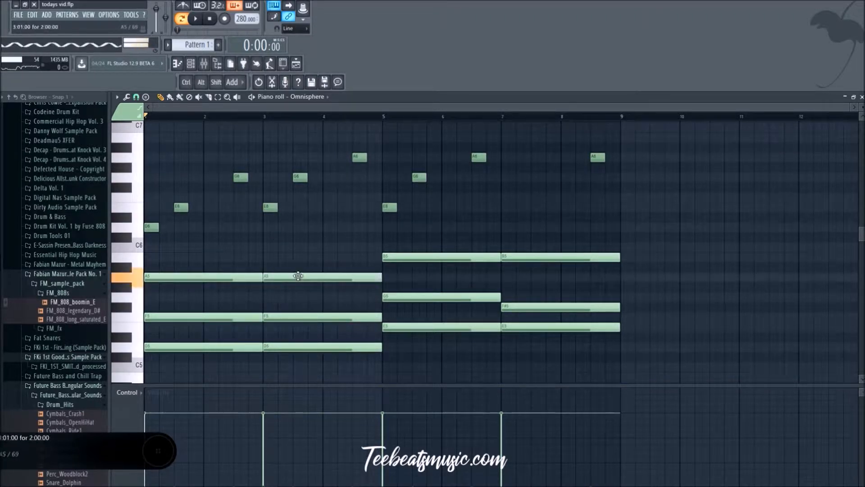
pyautogui.click(296, 318)
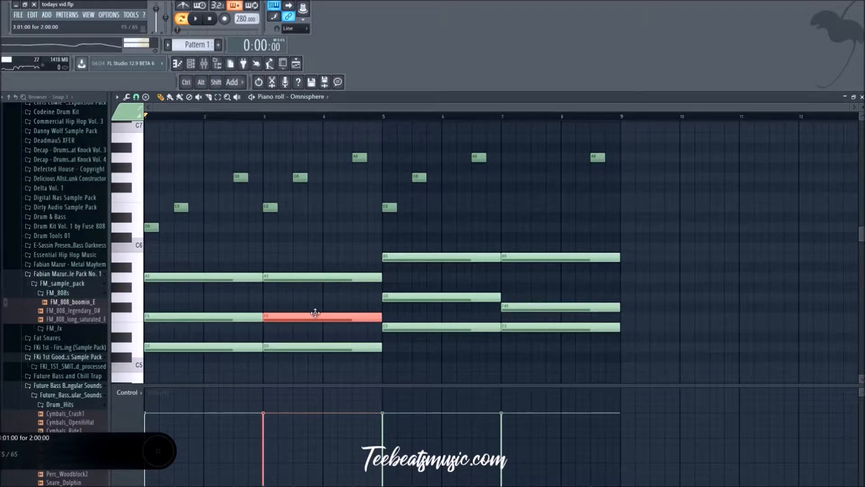
pyautogui.hotkey('ctrl', 'Up')
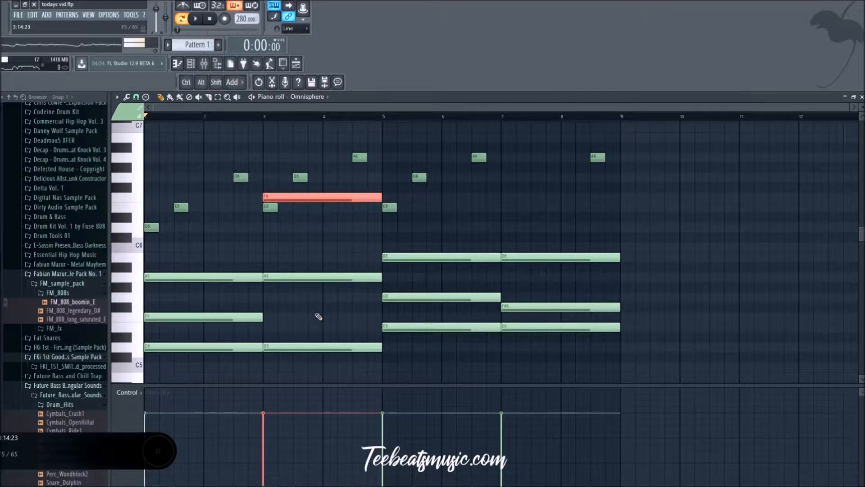
pyautogui.hotkey('ctrl', 'Down')
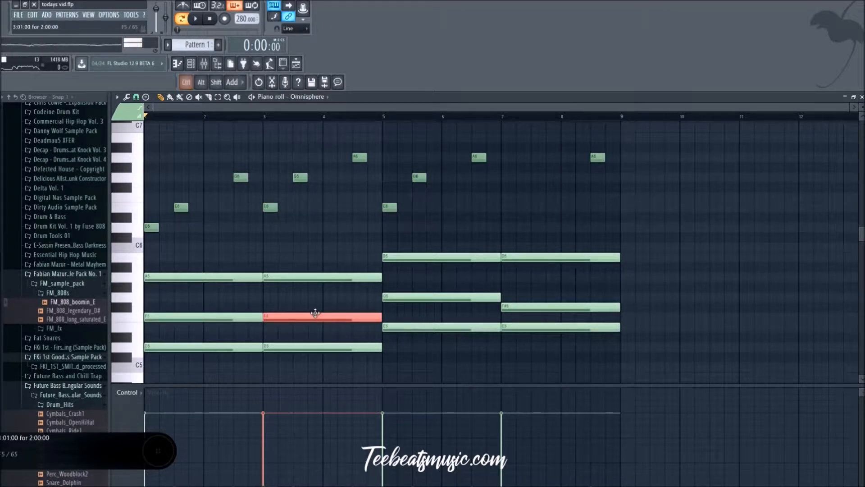
pyautogui.hotkey('ctrl', 'Up')
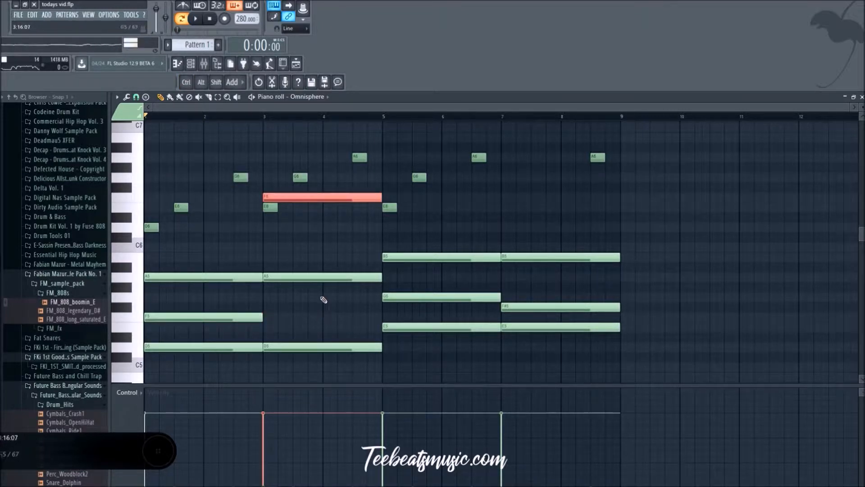
pyautogui.press('space')
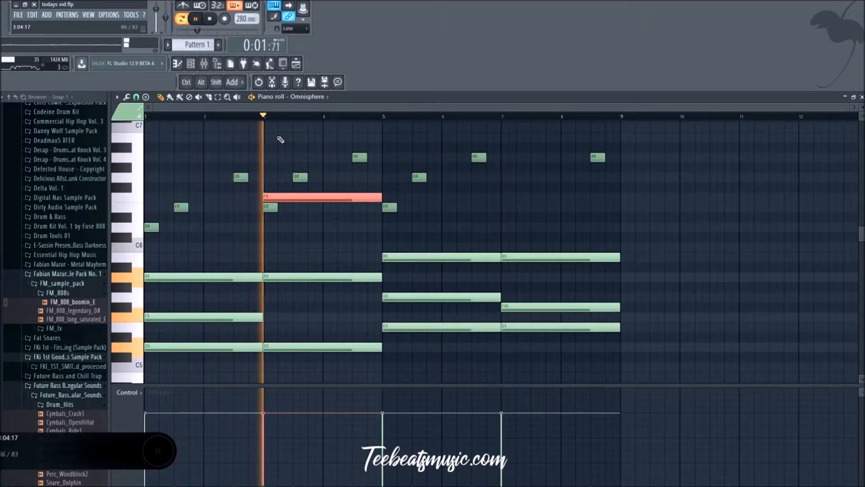
pyautogui.press('space')
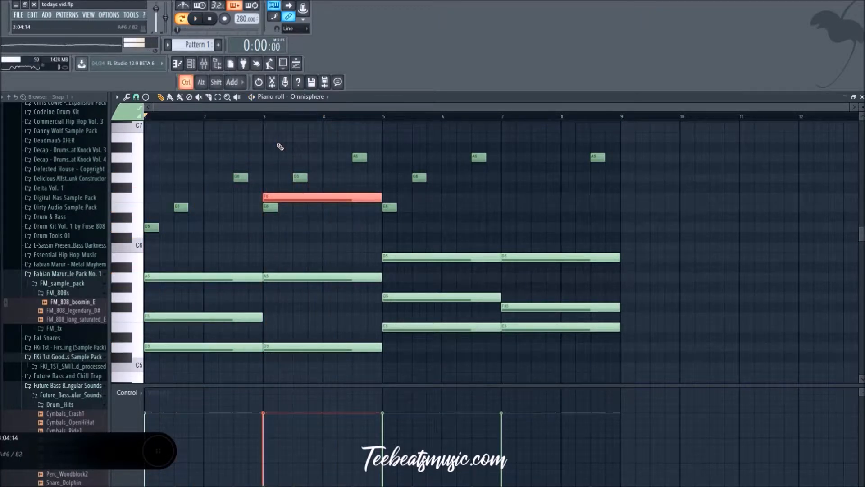
# Lower the raised second-chord note to E5, clear the selection and play the pattern
pyautogui.hotkey('ctrl', 'Down')
pyautogui.hotkey('shift', 'Down')
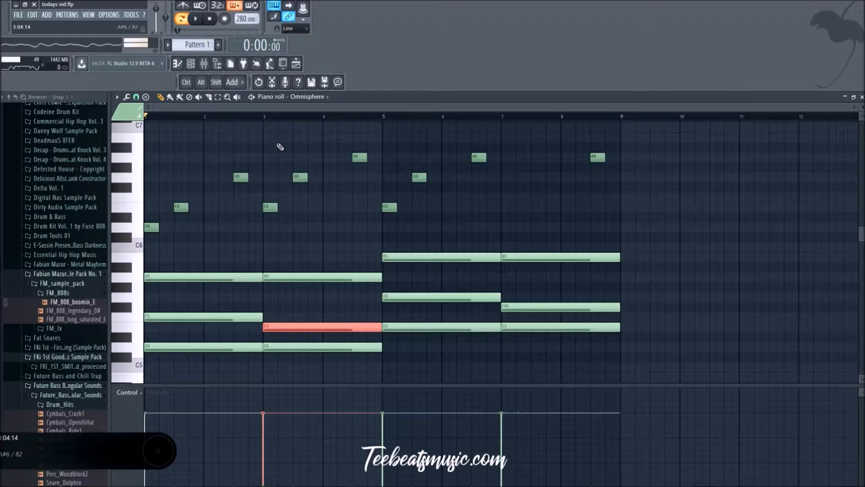
pyautogui.click(655, 304)
pyautogui.press('space')
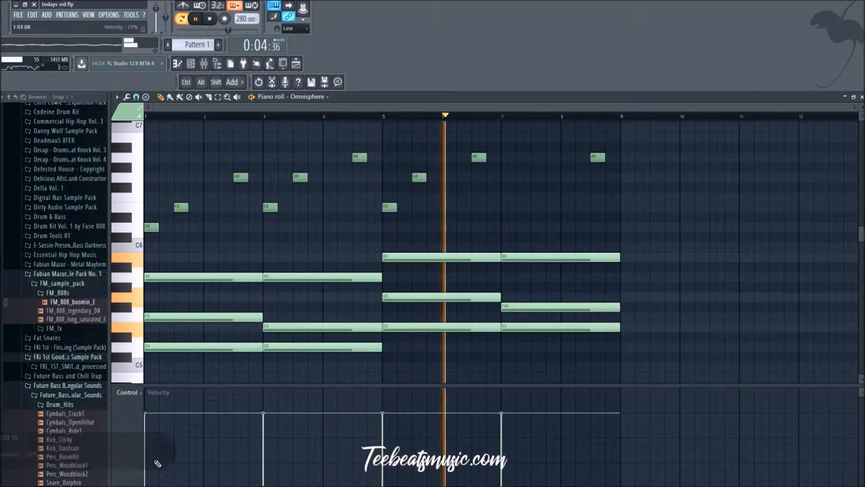
pyautogui.press('space')
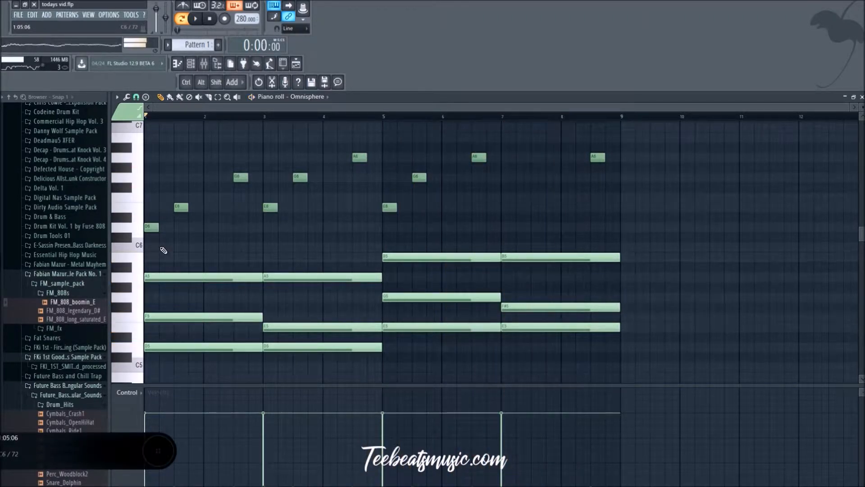
# Redraw the velocities across the whole pattern so the melody notes rise close to the chords' level, and preview it
pyautogui.moveTo(646, 423); pyautogui.dragTo(369, 423)
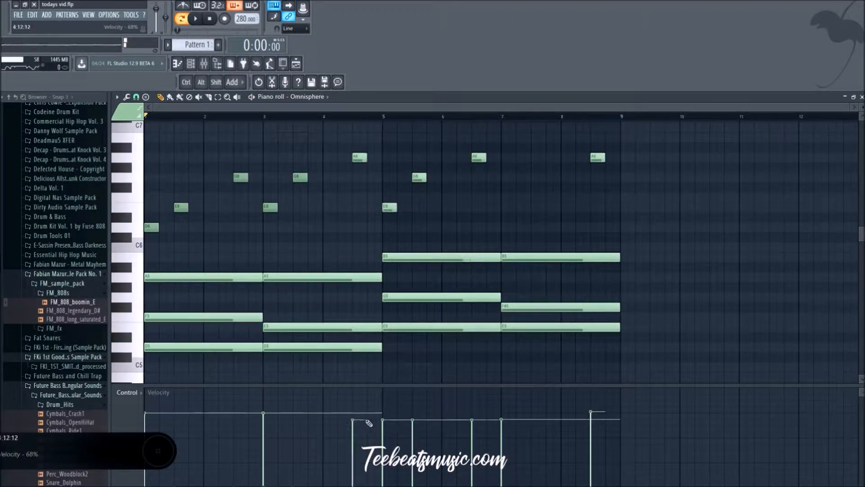
pyautogui.moveTo(611, 405)
pyautogui.mouseDown()
pyautogui.moveTo(135, 406)
pyautogui.moveTo(149, 405)
pyautogui.moveTo(156, 418)
pyautogui.mouseUp()
pyautogui.press('space')
pyautogui.press('space')
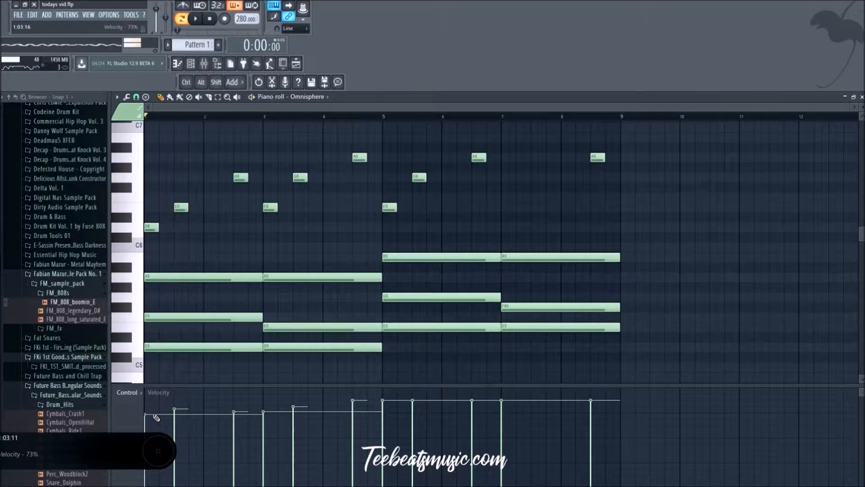
# Redraw the velocities from bar 1 to bar 8 slightly lower with small differences between notes, and play the pattern
pyautogui.rightClick(144, 412)
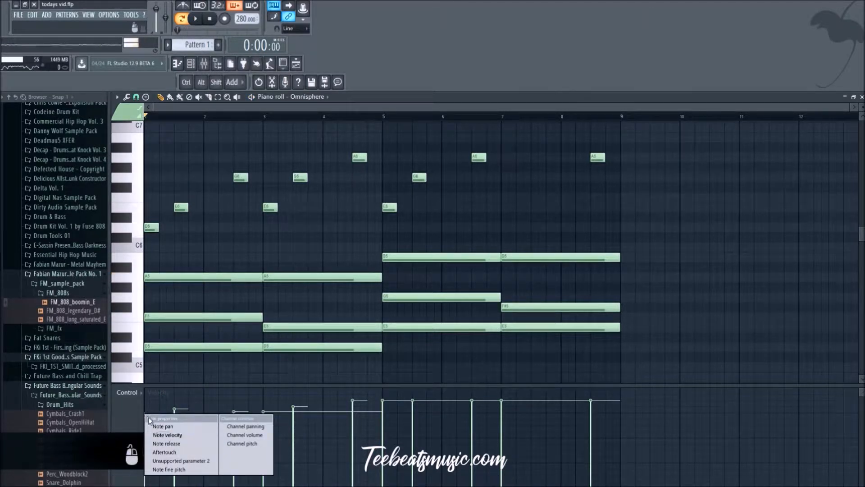
pyautogui.click(154, 406)
pyautogui.click(152, 412)
pyautogui.moveTo(224, 416); pyautogui.dragTo(614, 410)
pyautogui.press('space')
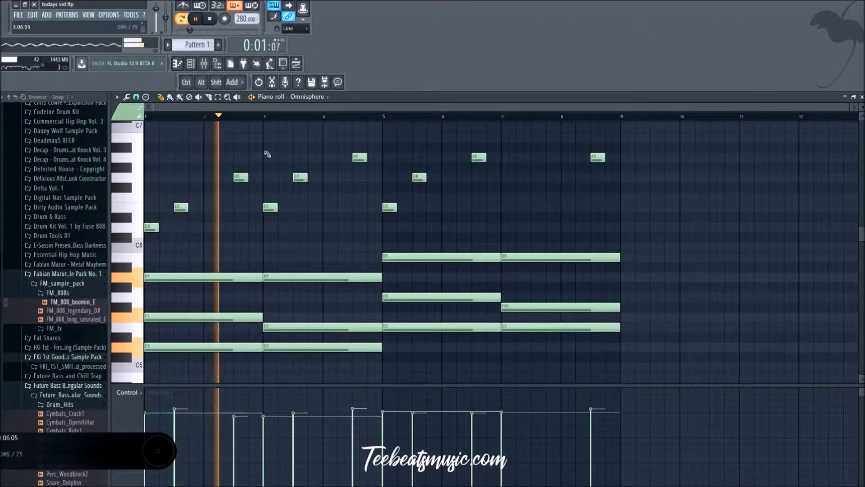
# Stop playback and lower the volume fader of Insert 1 in the mixer
pyautogui.click(204, 64)
pyautogui.press('space')
pyautogui.click(180, 64)
pyautogui.click(190, 64)
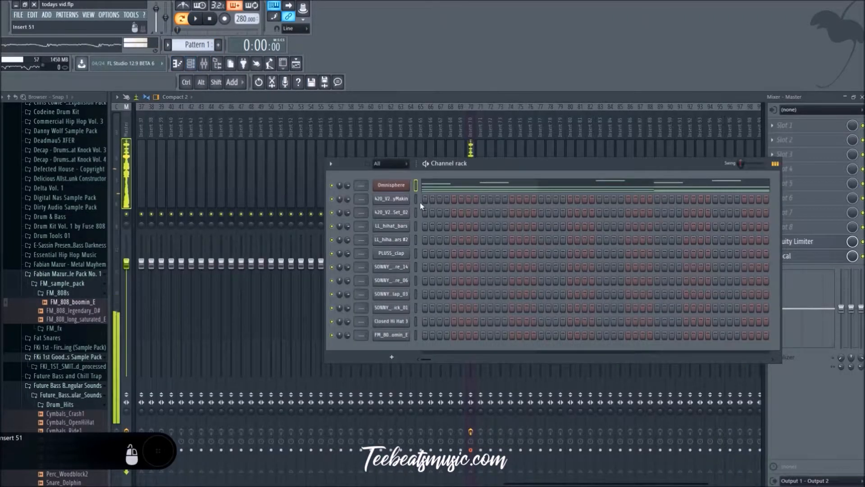
pyautogui.scroll(1, 360, 184)
pyautogui.moveTo(140, 265); pyautogui.dragTo(141, 296)
# Play the pattern to check the Insert 1 level in the mixer and return to the Omnisphere piano roll
pyautogui.click(297, 64)
pyautogui.press('space')
pyautogui.click(203, 65)
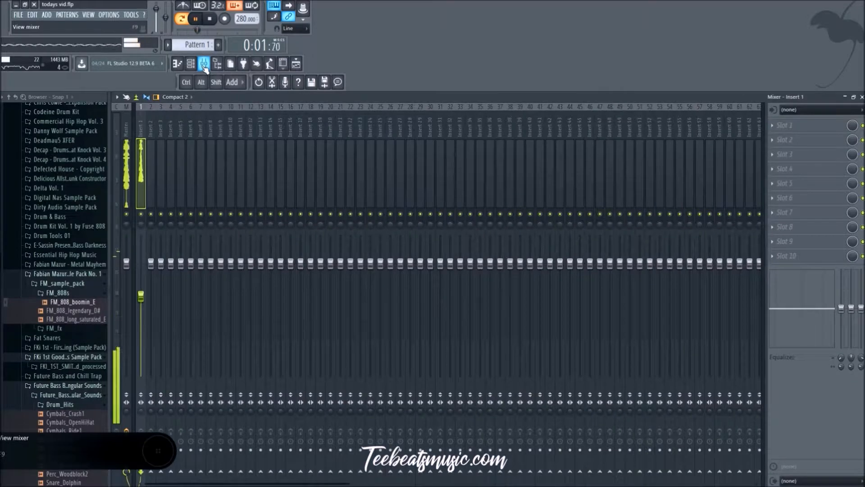
pyautogui.click(178, 65)
pyautogui.press('space')
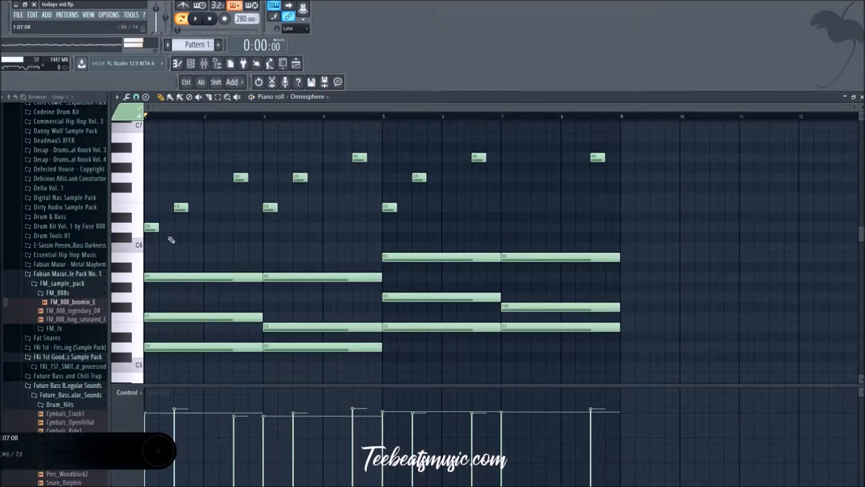
# Review the piano roll's snap options and preview the pattern from its first melody note
pyautogui.scroll(1, 174, 248)
pyautogui.moveTo(256, 109); pyautogui.dragTo(182, 108)
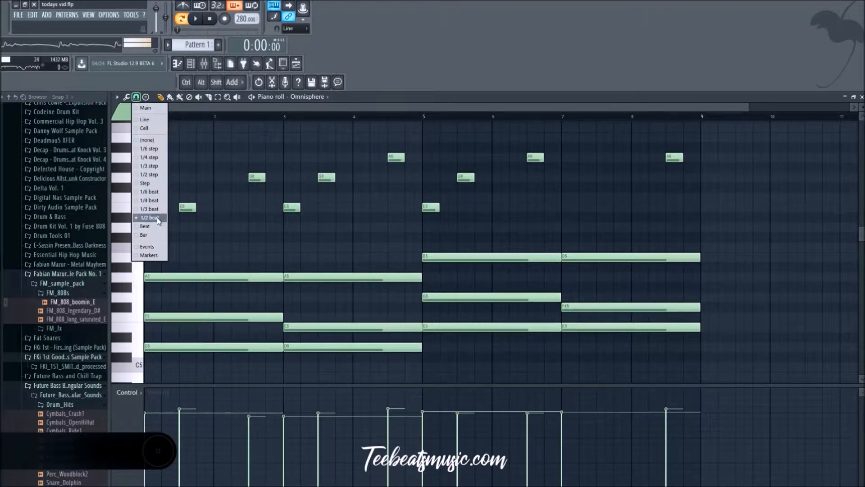
pyautogui.click(153, 227)
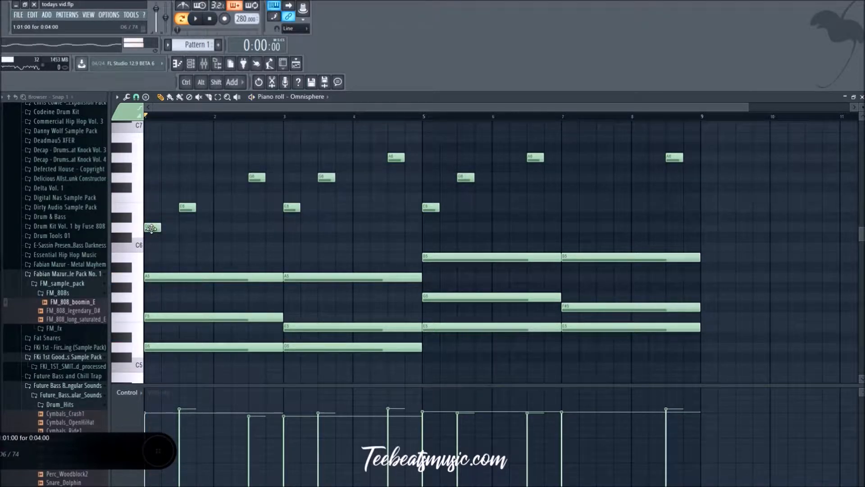
pyautogui.press('space')
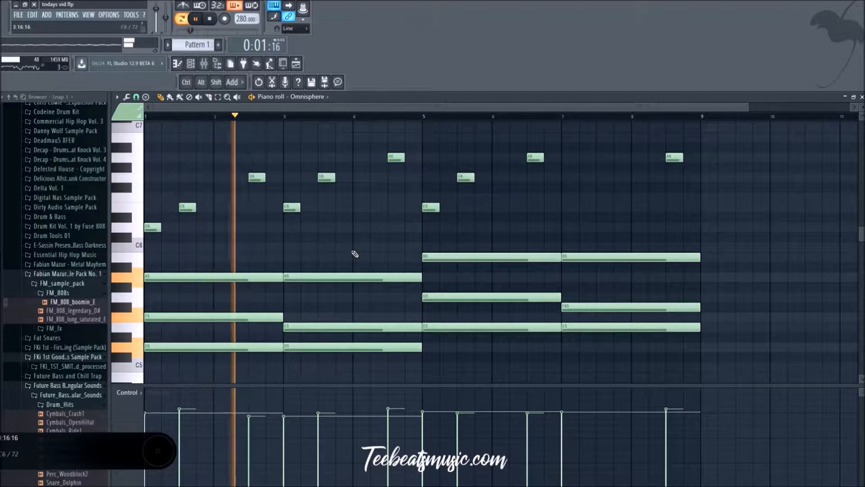
pyautogui.press('space')
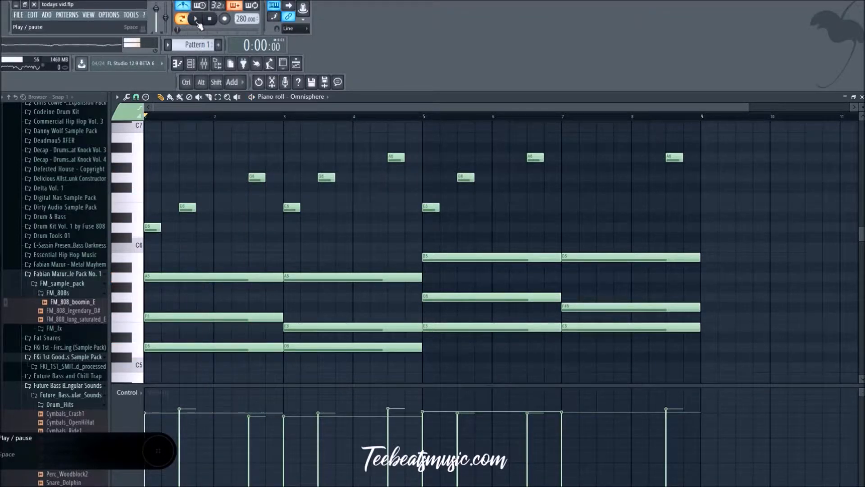
# Turn off the metronome and replay the pattern several times to hear the chords and melody together
pyautogui.click(184, 5)
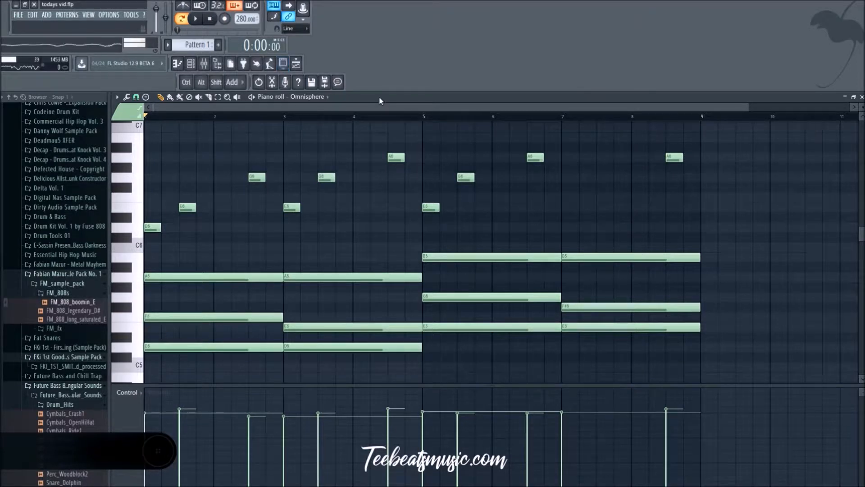
pyautogui.press('space')
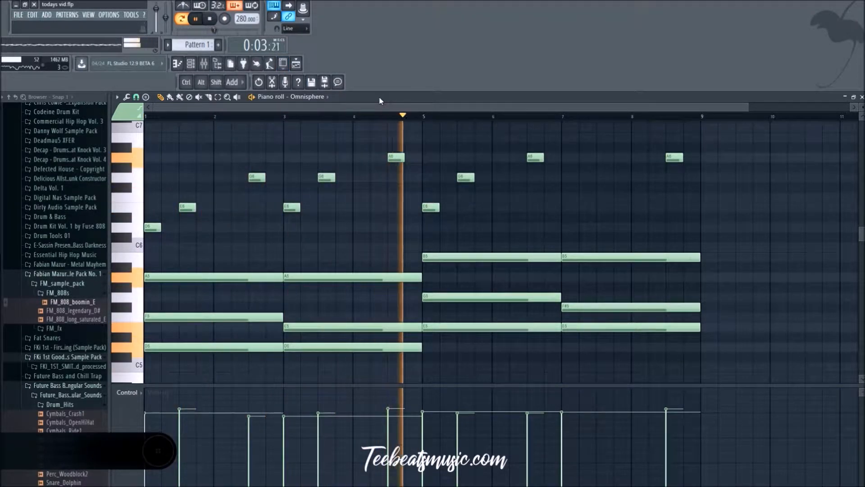
pyautogui.press('space')
pyautogui.press('space')
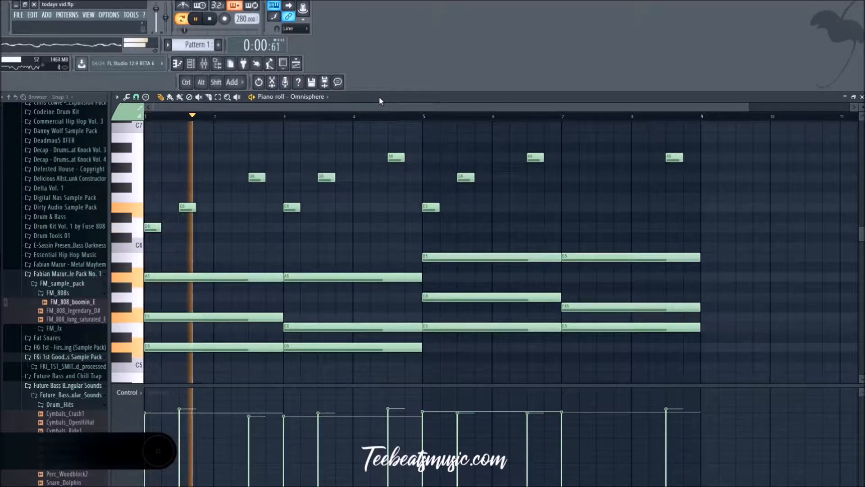
pyautogui.press('space')
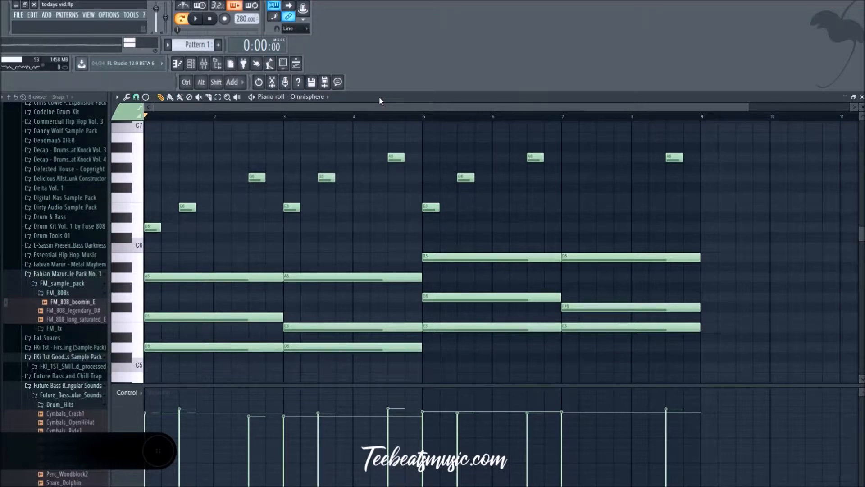
pyautogui.press('space')
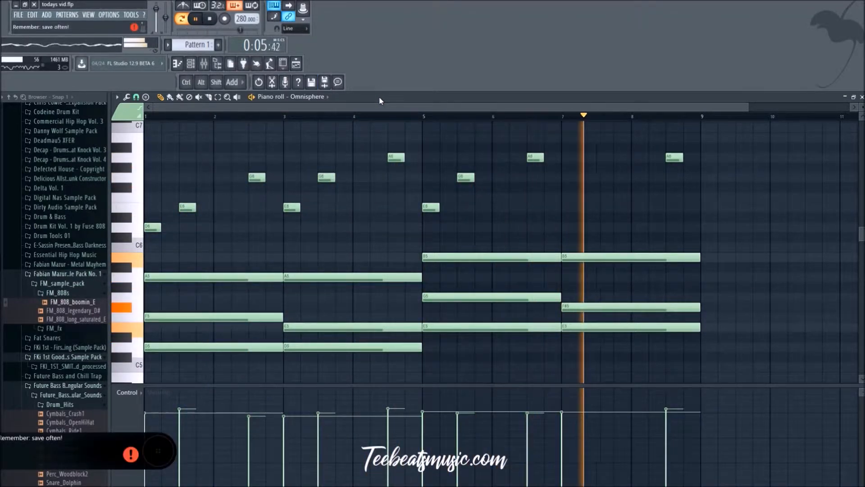
pyautogui.press('space')
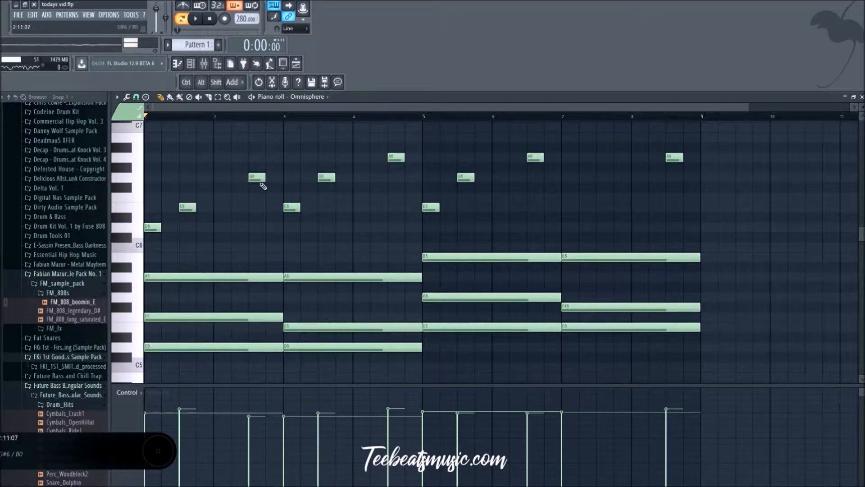
# Replay the pattern, try an extra short melody note near bar 2 above the chords, and remove it
pyautogui.press('space')
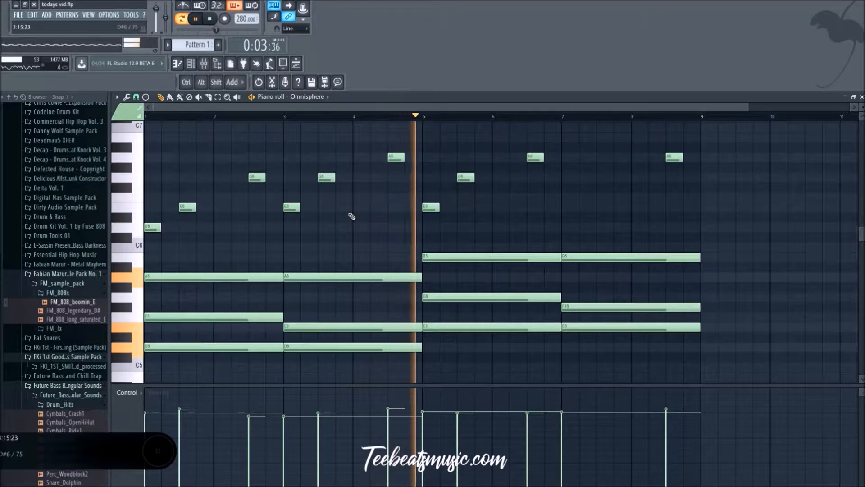
pyautogui.press('space')
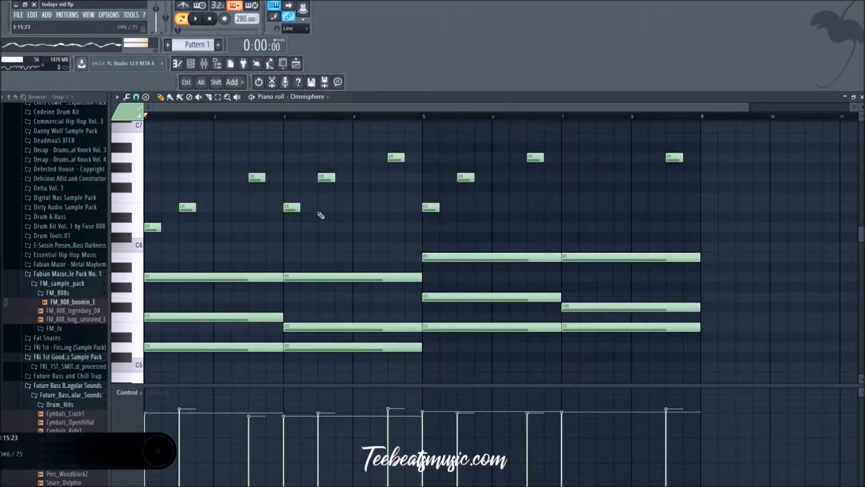
pyautogui.click(217, 188)
pyautogui.rightClick(218, 192)
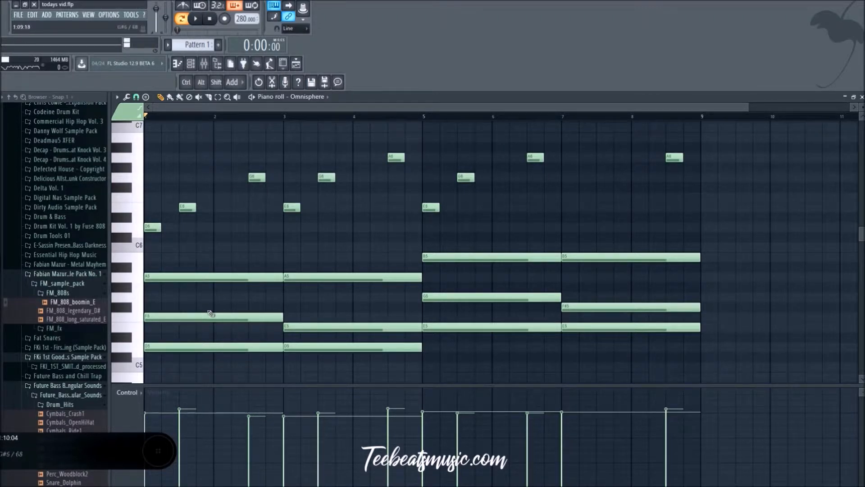
# Copy all the short melody notes above the chords from Pattern 1 and paste them into the empty Omnisphere piano roll of Pattern 3
pyautogui.scroll(-2, 501, 174)
pyautogui.scroll(2, 473, 207)
pyautogui.moveTo(779, 230); pyautogui.dragTo(145, 142)
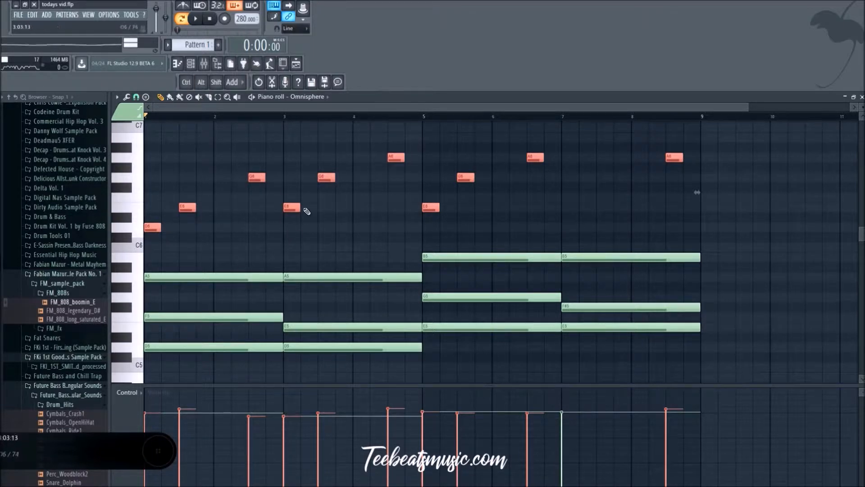
pyautogui.scroll(2, 196, 44)
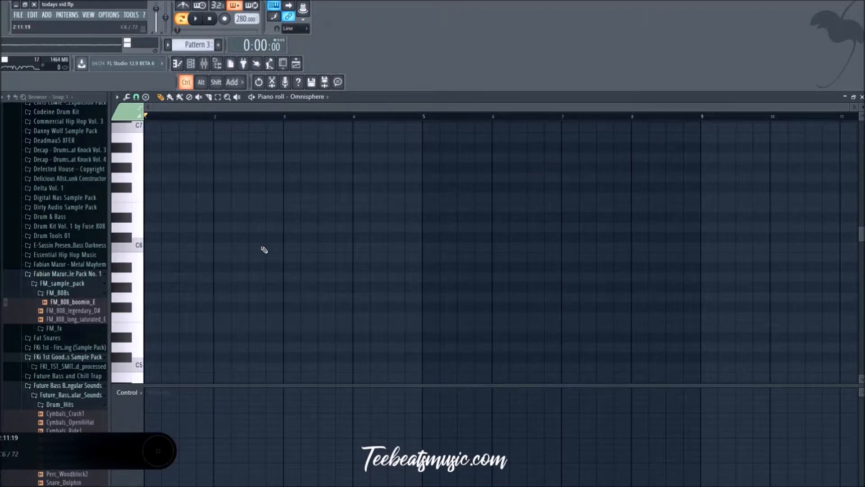
pyautogui.hotkey('ctrl', 'v')
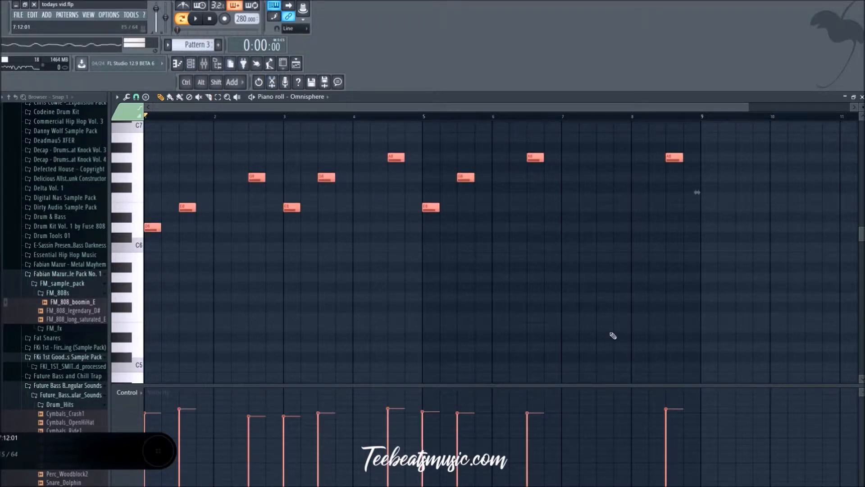
pyautogui.hotkey('ctrl', 'd')
# Delete all the chord and melody notes from Pattern 2 and show the Playlist
pyautogui.scroll(-1, 200, 46)
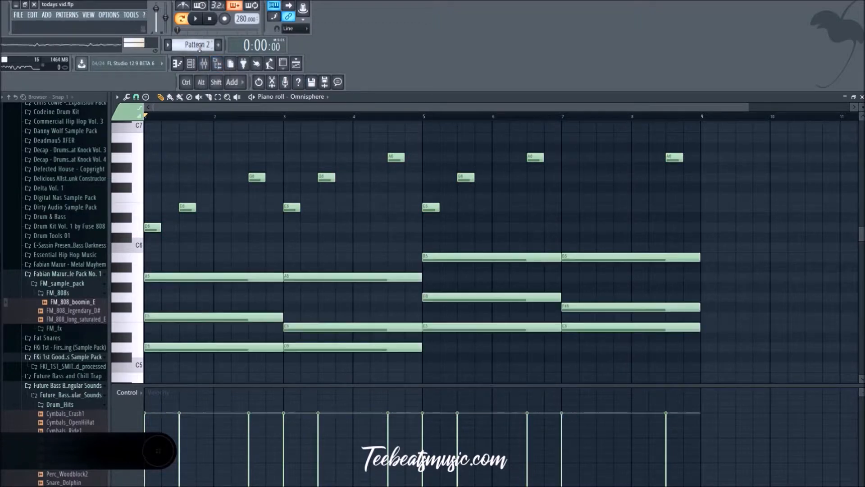
pyautogui.moveTo(762, 371); pyautogui.dragTo(100, 140)
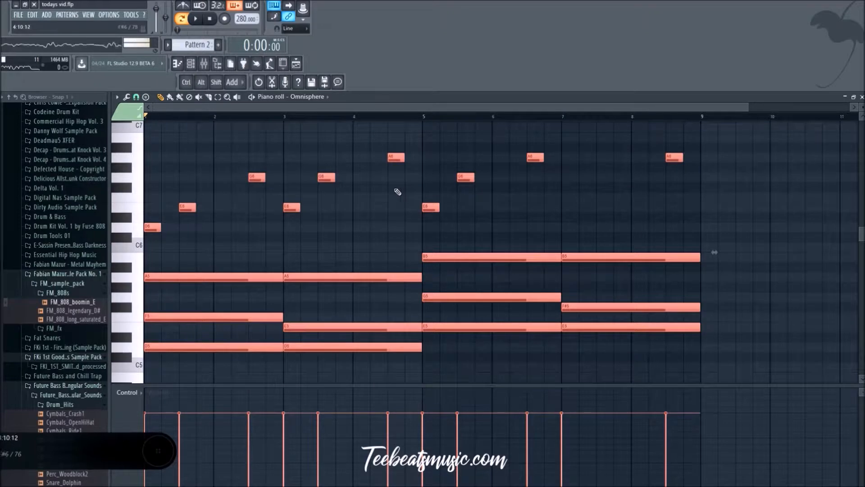
pyautogui.press('Delete')
pyautogui.press('F5')
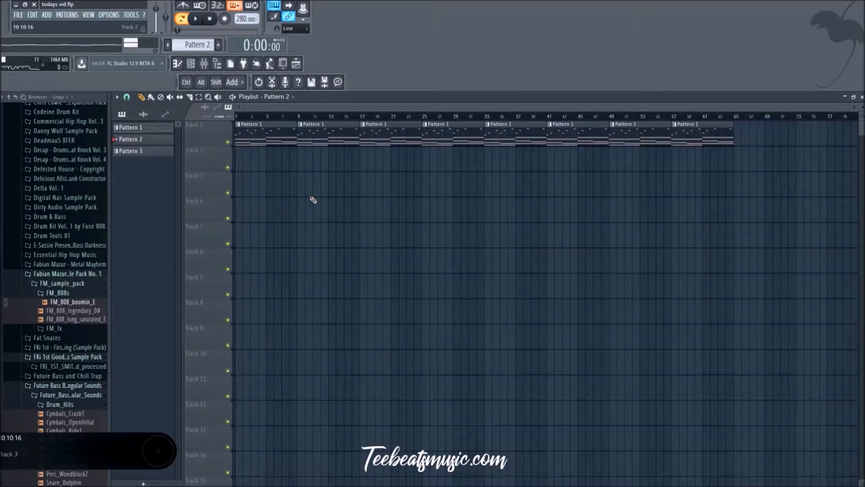